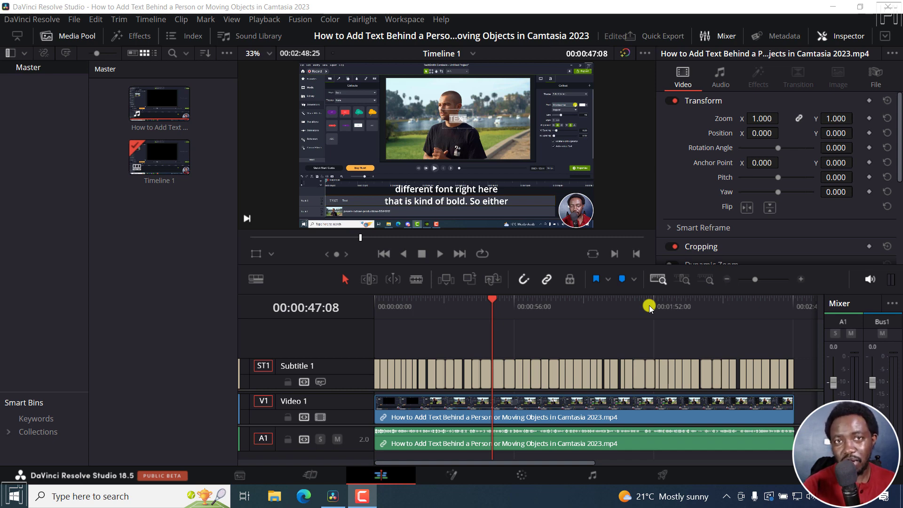
# On the Deliver page, name the export file Check for Subtitles and set the video format to MP4
pyautogui.click(663, 475)
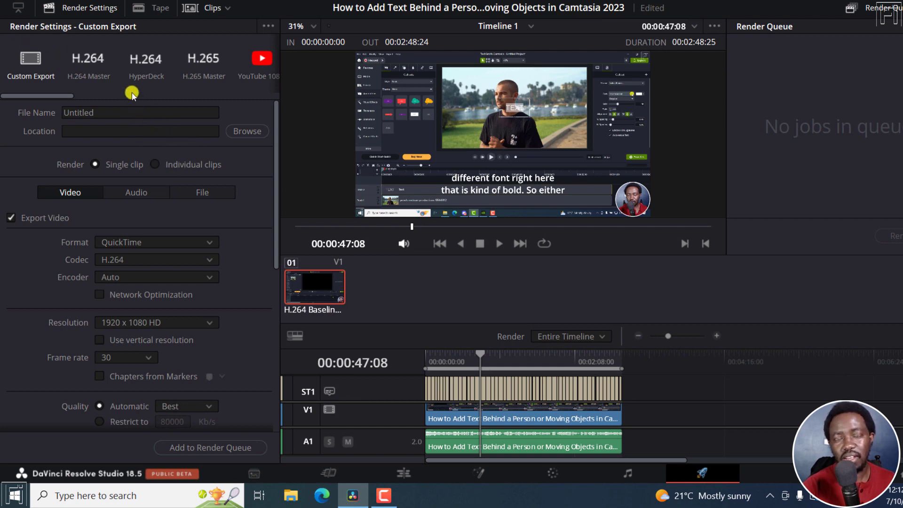
pyautogui.moveTo(127, 112); pyautogui.dragTo(44, 112)
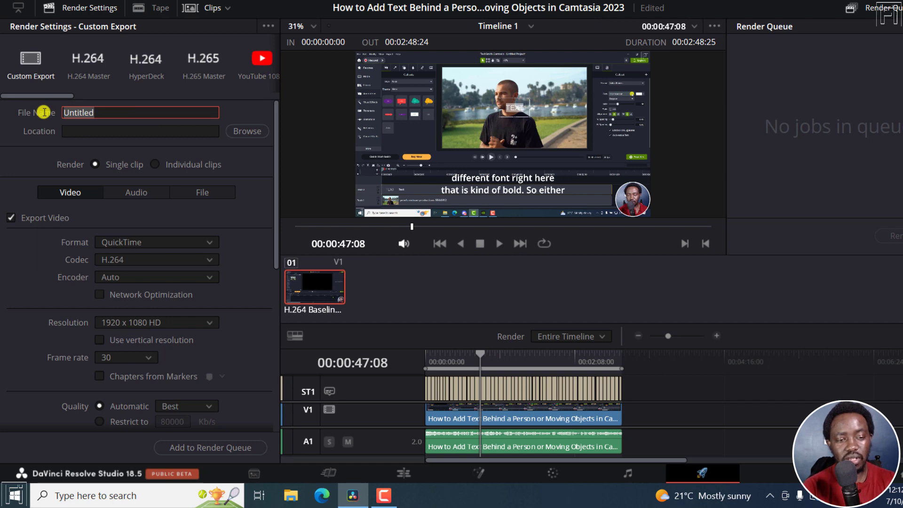
pyautogui.write('Check for Subsi')
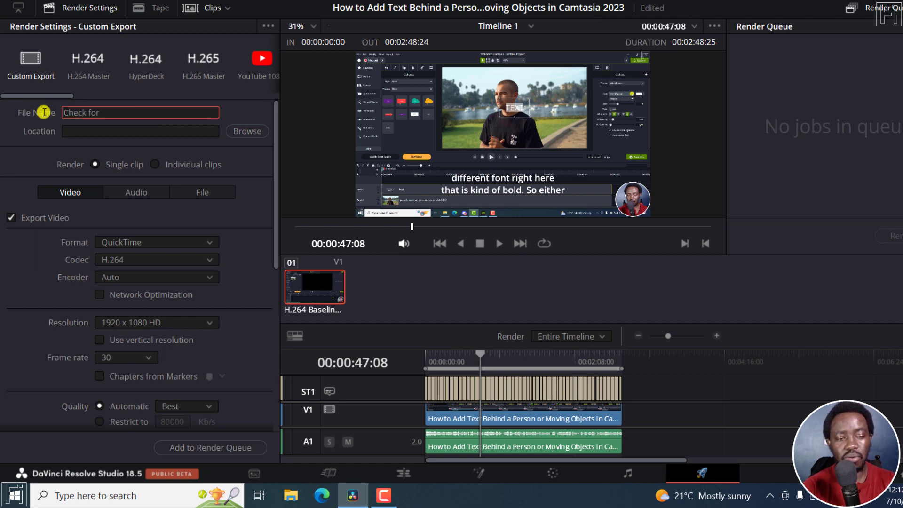
pyautogui.press('BackSpace')
pyautogui.write('titles')
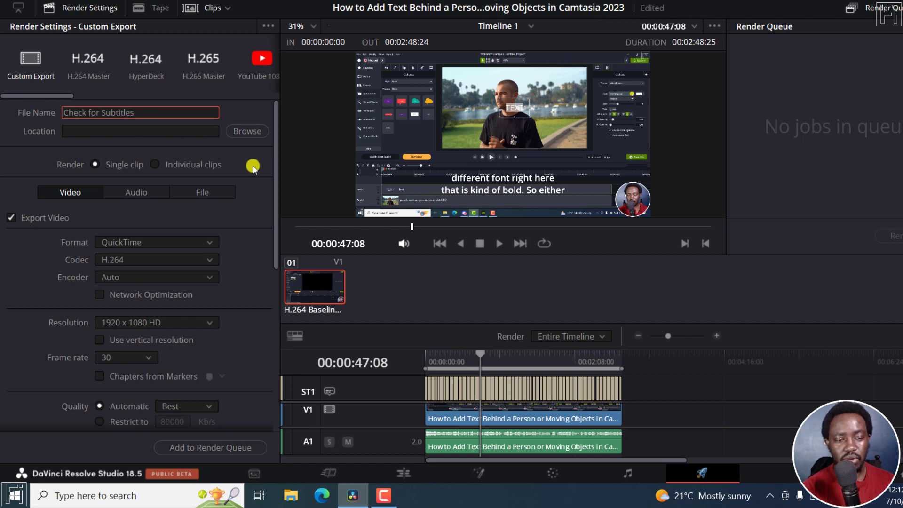
pyautogui.click(209, 242)
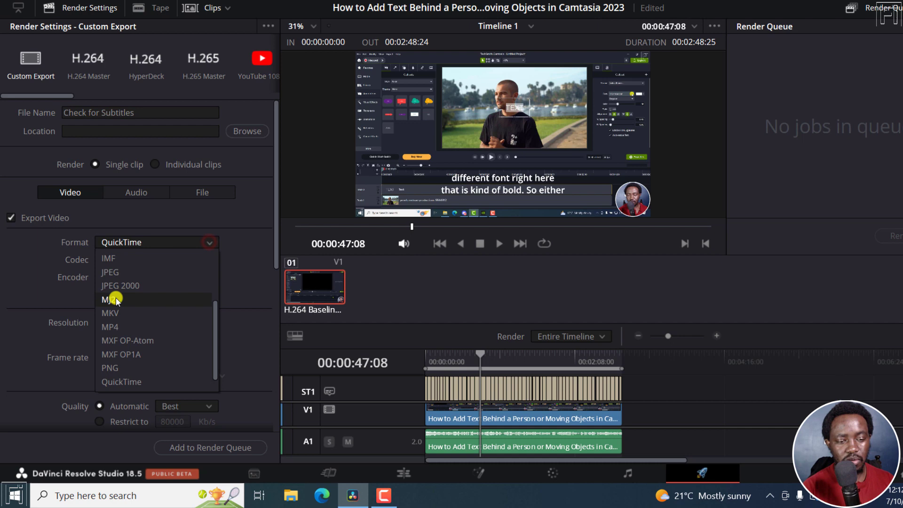
pyautogui.click(113, 326)
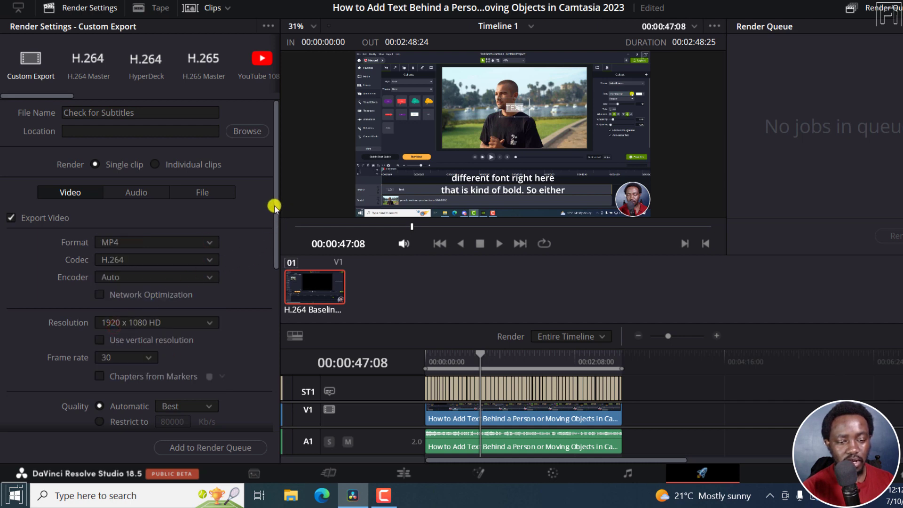
# Enable subtitle export in the video's subtitle settings with the format Burn into video
pyautogui.moveTo(276, 202); pyautogui.dragTo(272, 388)
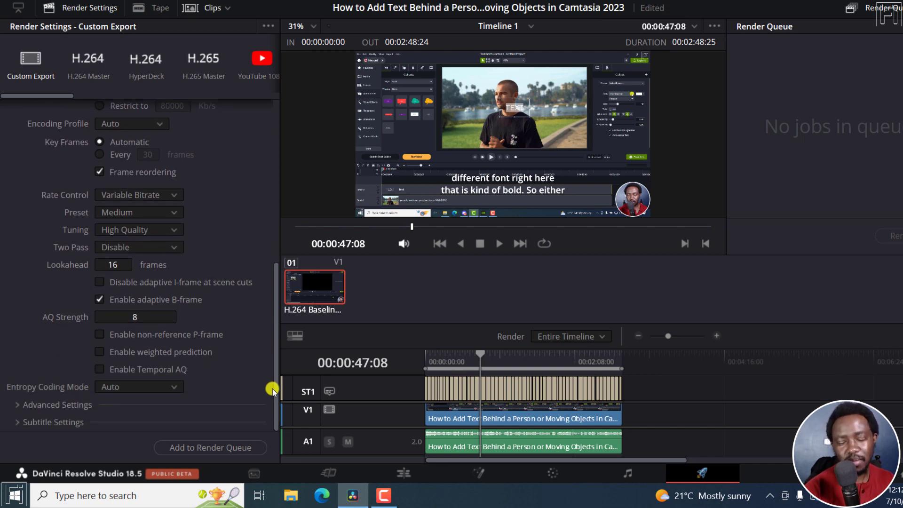
pyautogui.click(21, 423)
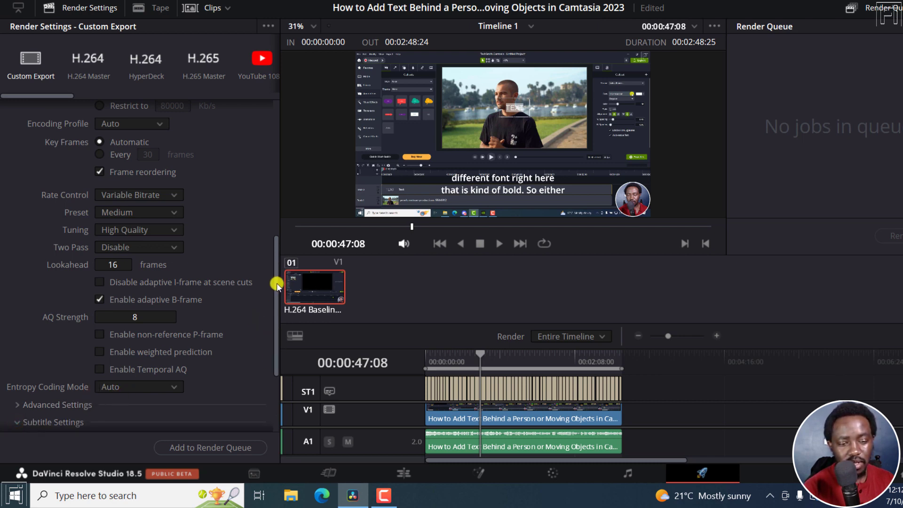
pyautogui.moveTo(277, 284); pyautogui.dragTo(274, 353)
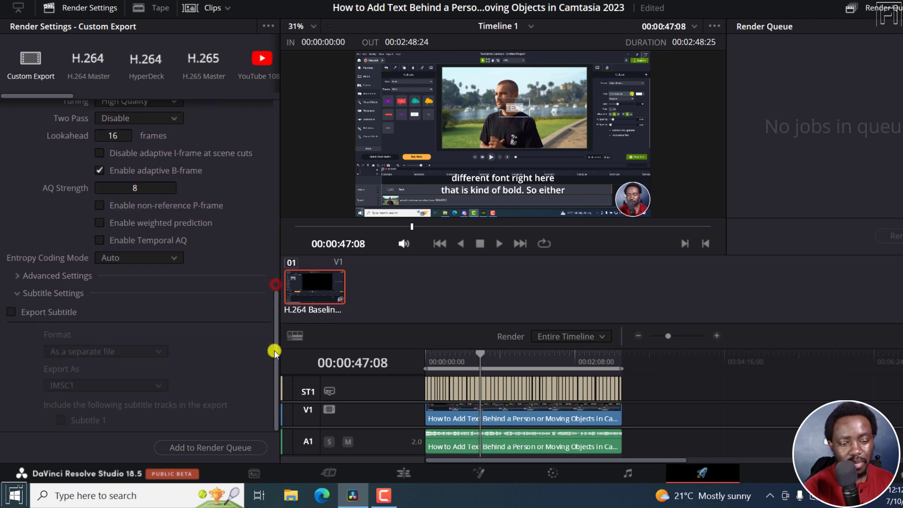
pyautogui.click(11, 312)
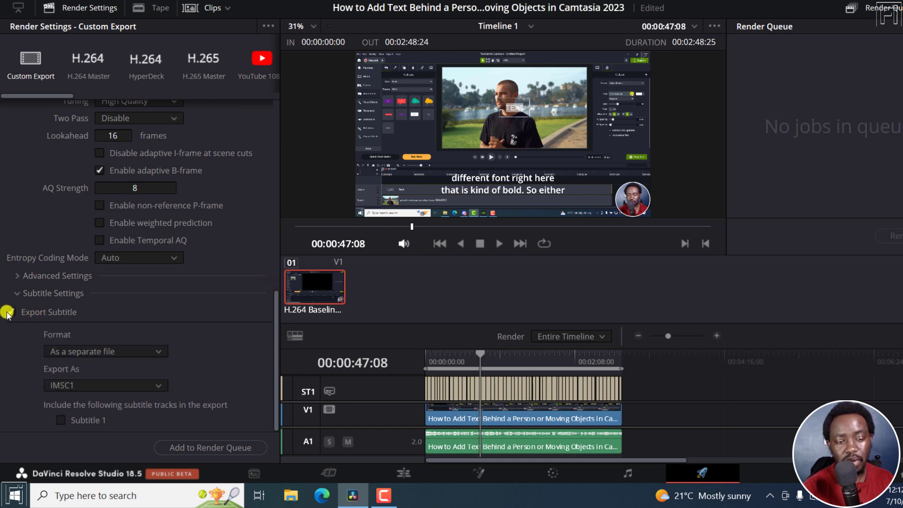
pyautogui.click(152, 351)
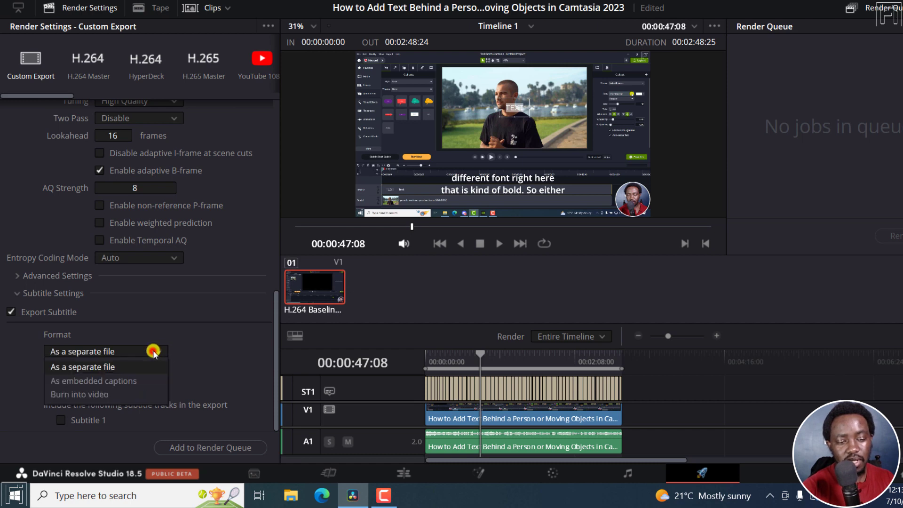
pyautogui.click(78, 394)
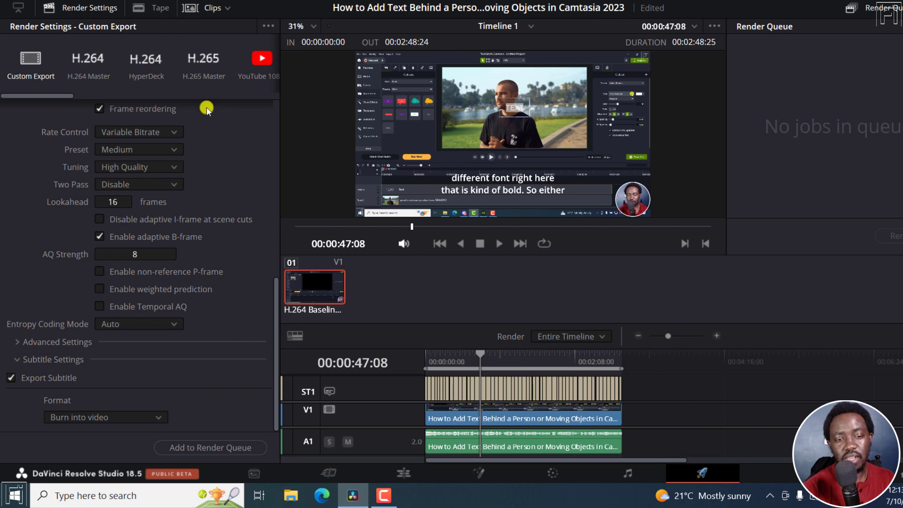
pyautogui.click(266, 26)
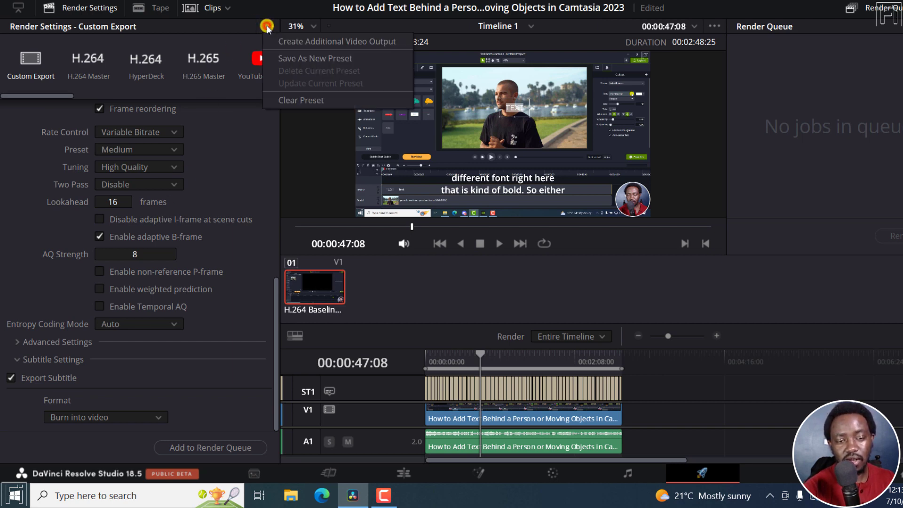
pyautogui.click(220, 31)
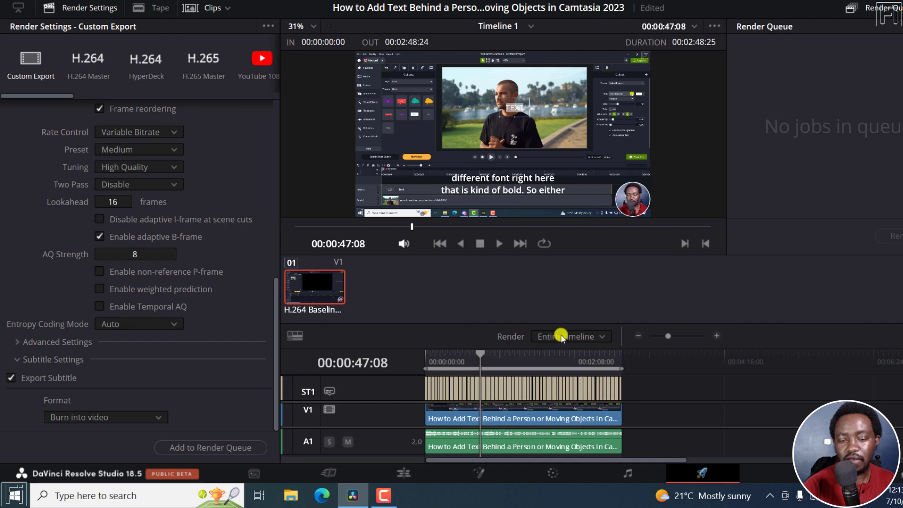
# Limit the render to an In/Out Range from about 00:00:53:26 to 00:01:42:27 on the timeline
pyautogui.click(601, 336)
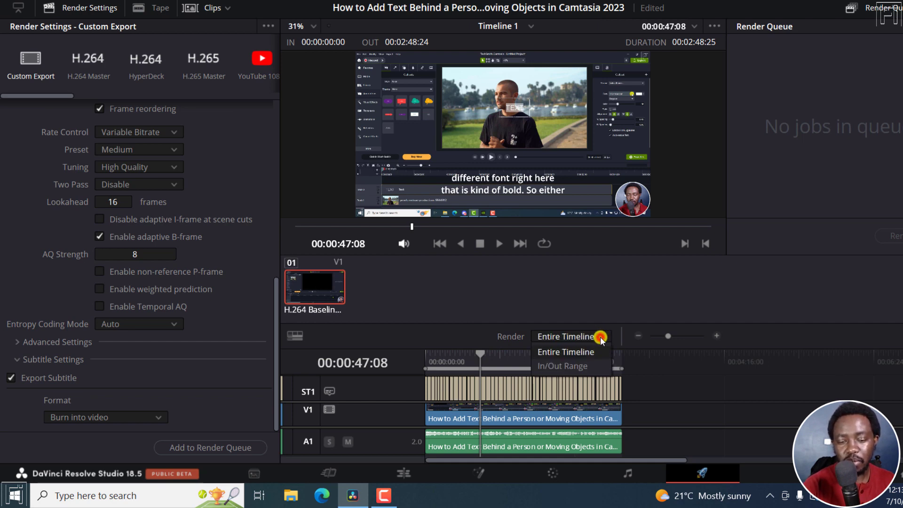
pyautogui.click(551, 366)
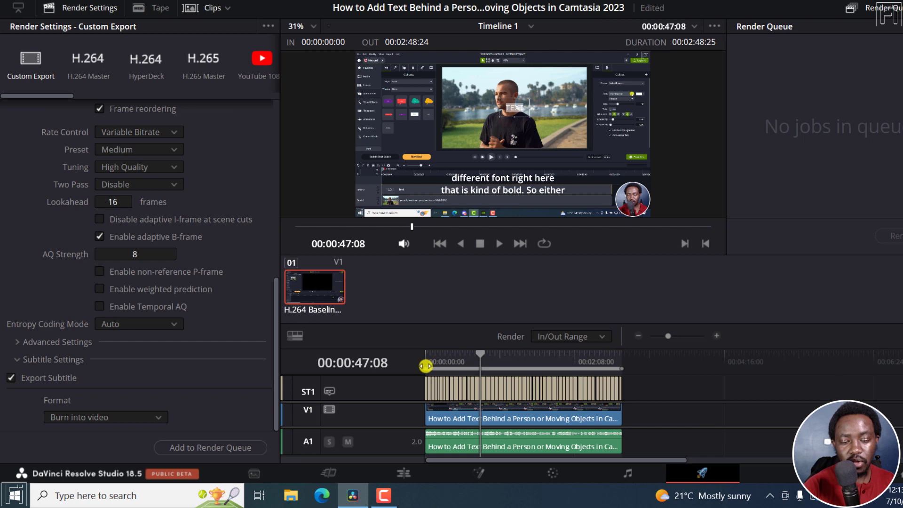
pyautogui.moveTo(426, 366); pyautogui.dragTo(487, 366)
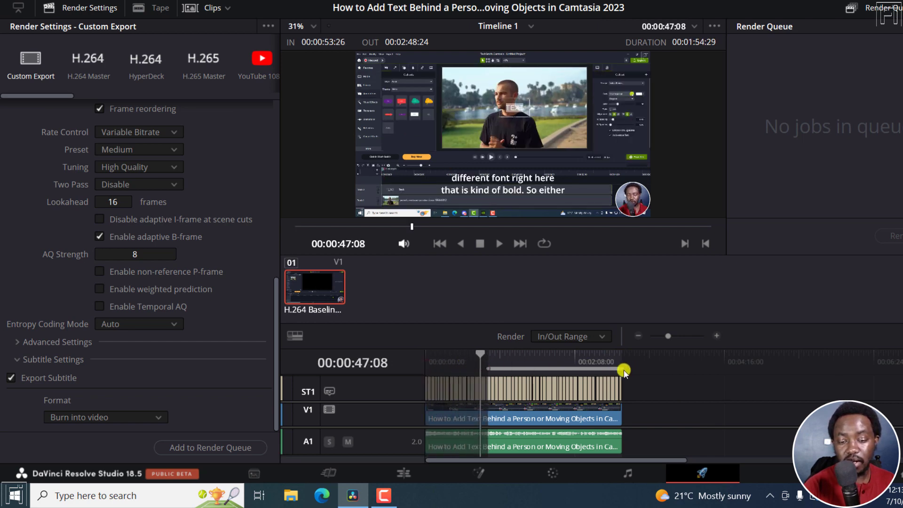
pyautogui.moveTo(620, 370); pyautogui.dragTo(545, 372)
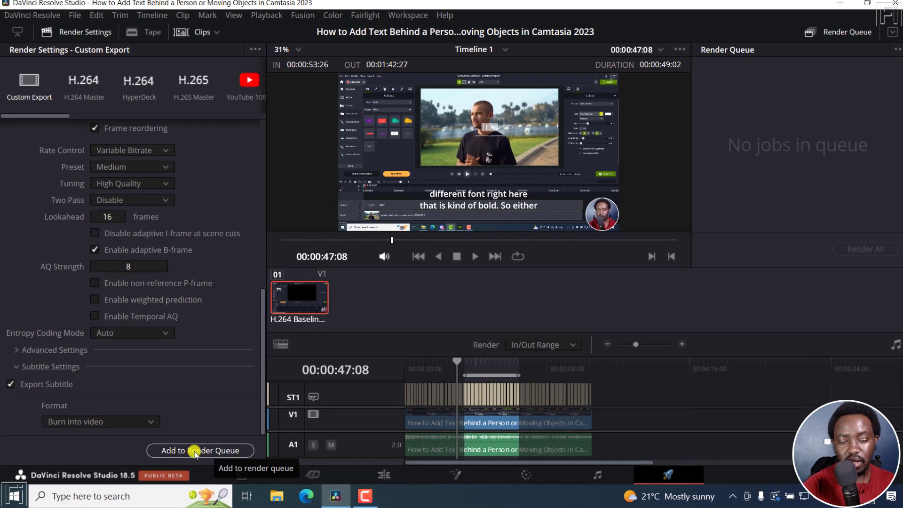
# Add the export to the render queue, saving it in the Videos folder, and render the job
pyautogui.click(194, 452)
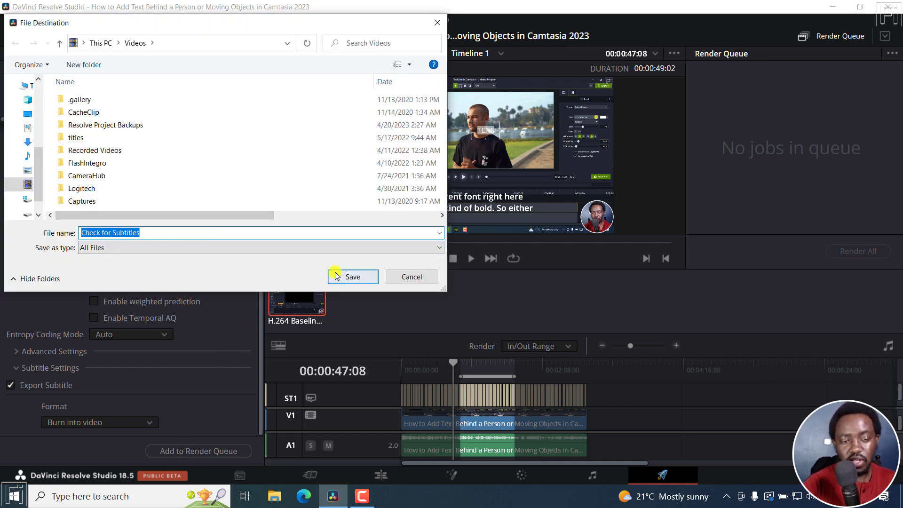
pyautogui.click(354, 276)
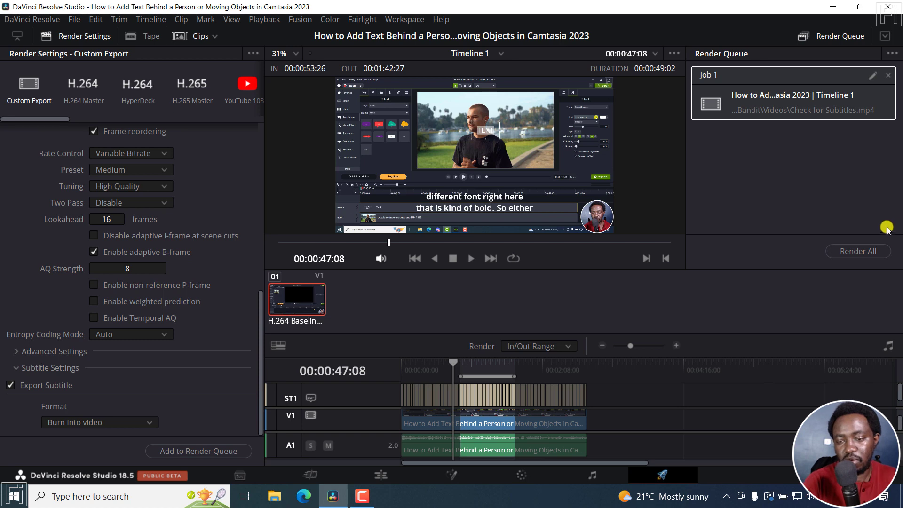
pyautogui.click(858, 251)
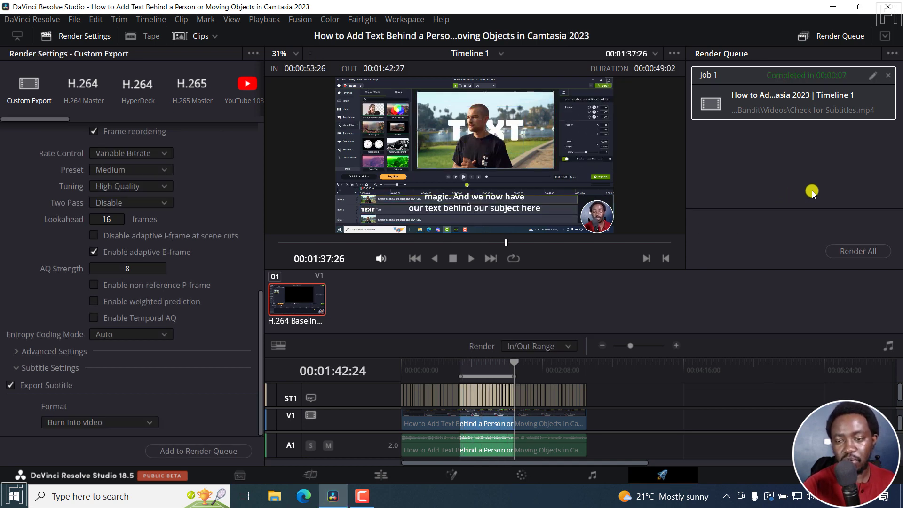
# Open the finished render job's file location and open the Check for Subtitles video in VLC media player
pyautogui.rightClick(807, 103)
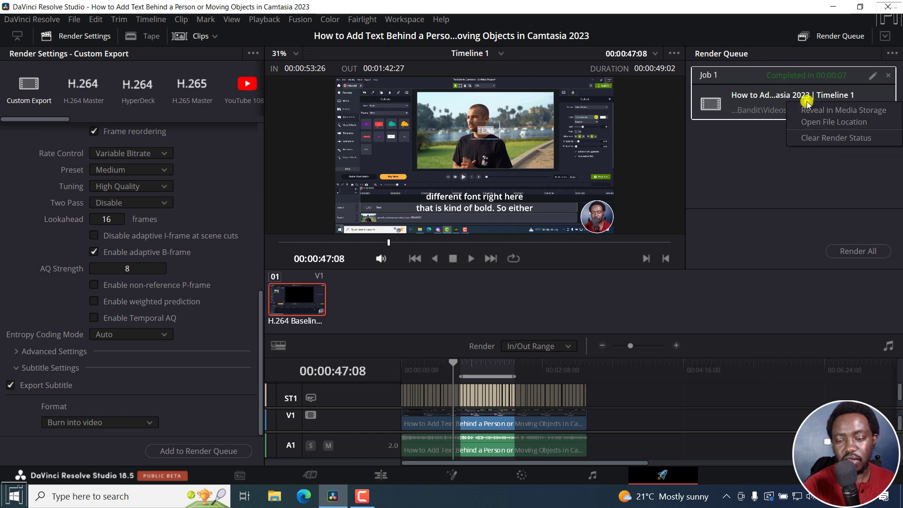
pyautogui.click(830, 123)
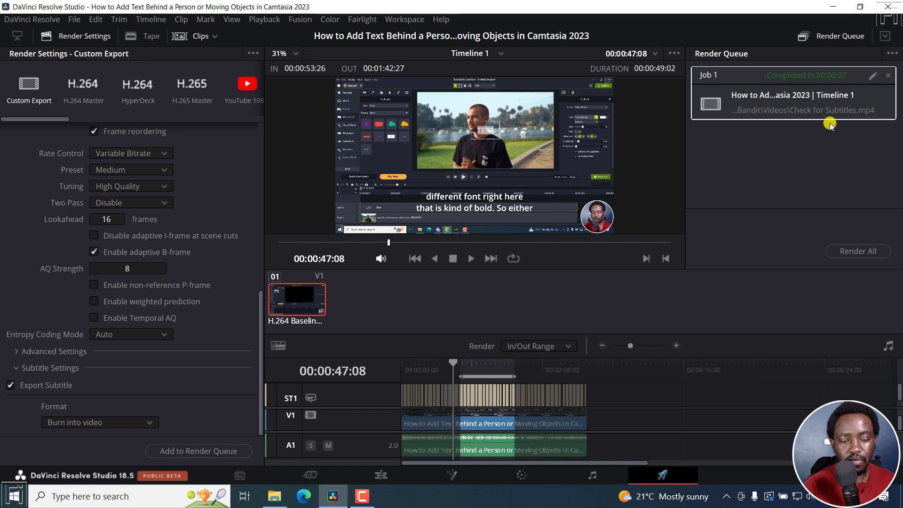
pyautogui.click(277, 499)
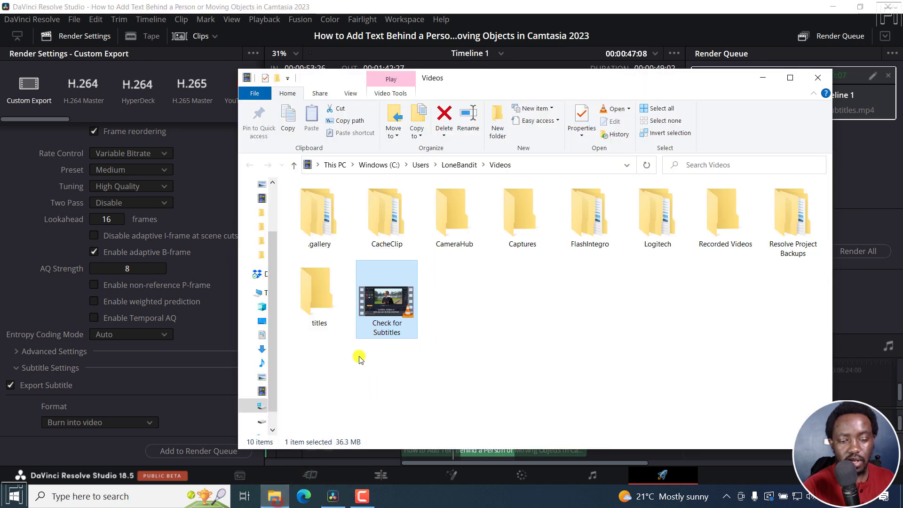
pyautogui.doubleClick(387, 306)
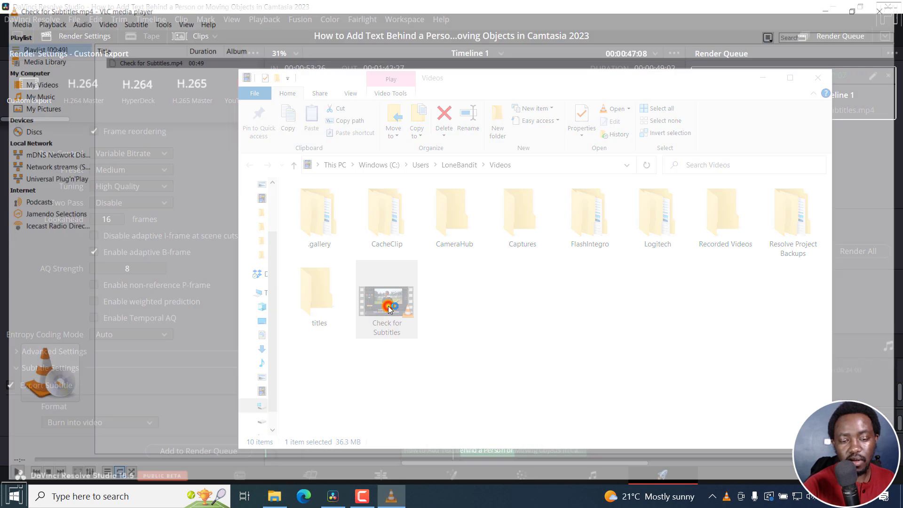
# Play and pause the rendered video to check its burned-in subtitles, and switch back to DaVinci Resolve
pyautogui.press('space')
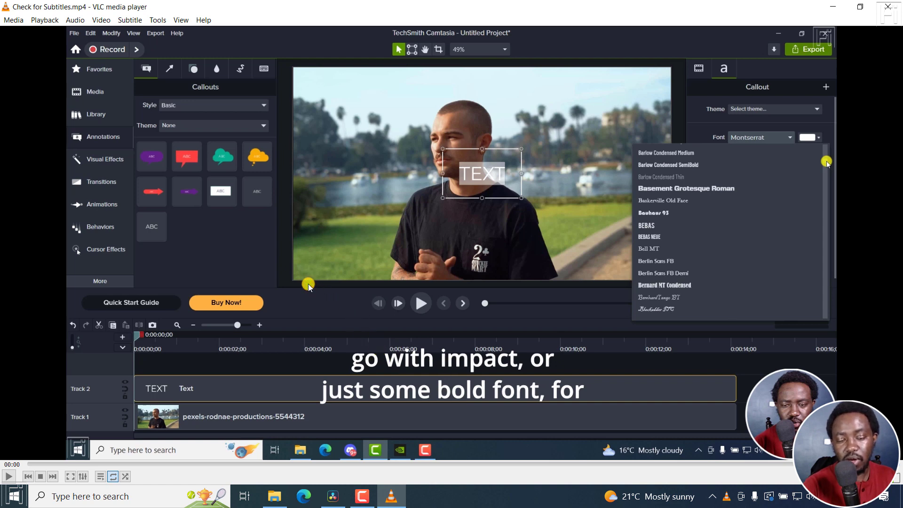
pyautogui.press('space')
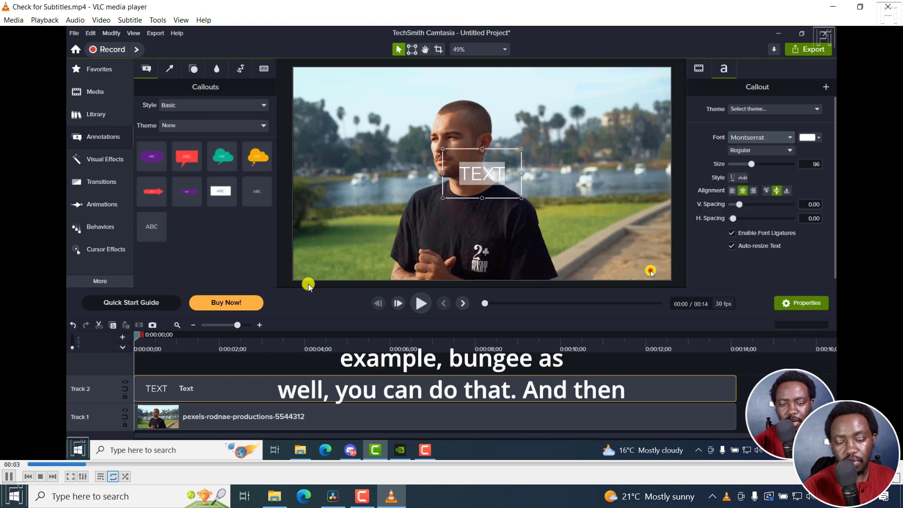
pyautogui.press('space')
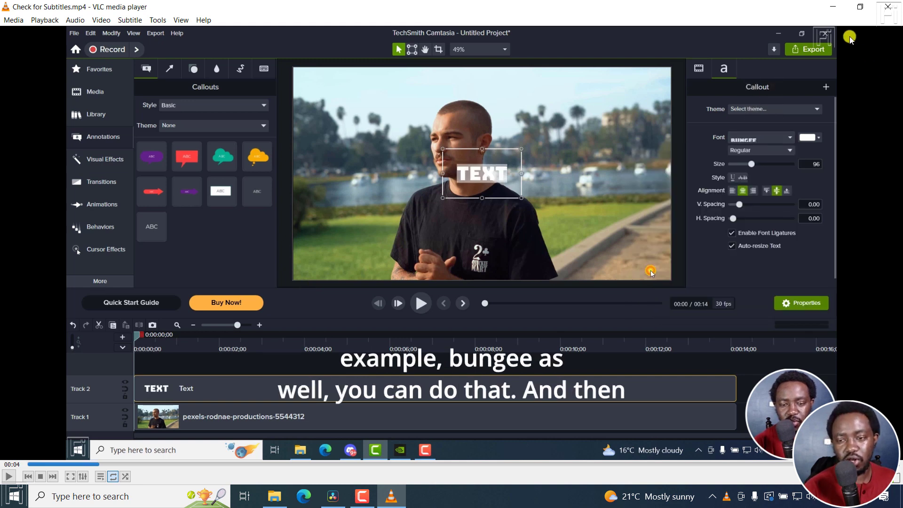
pyautogui.click(833, 7)
pyautogui.click(552, 4)
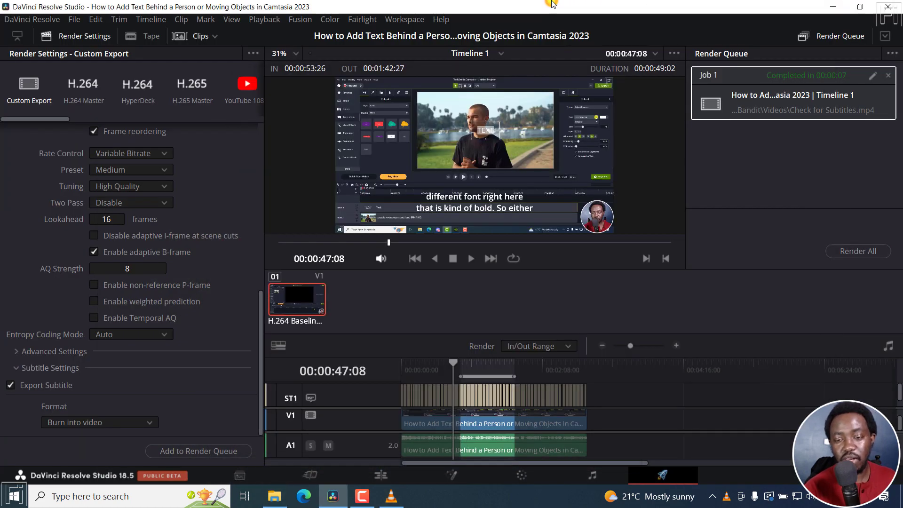